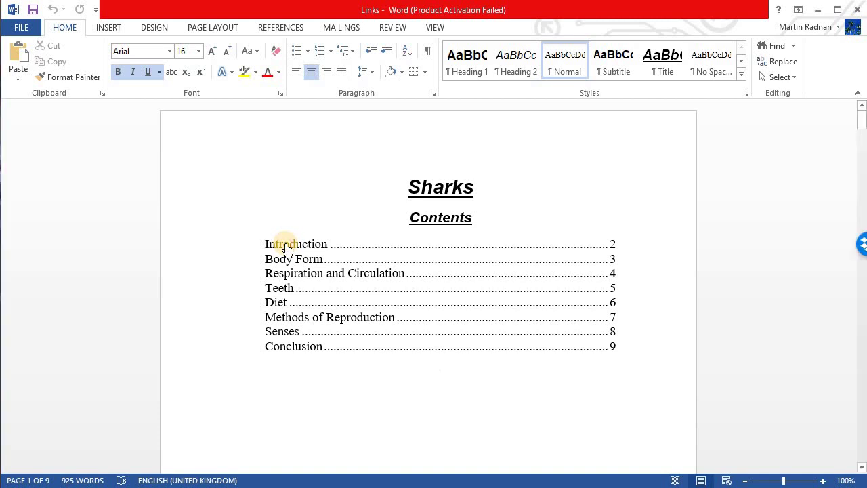
Ctrl+click the Introduction entry in the contents list to reach page 2.
{"action": "left_click", "coordinate": [287, 248], "text": "ctrl"}
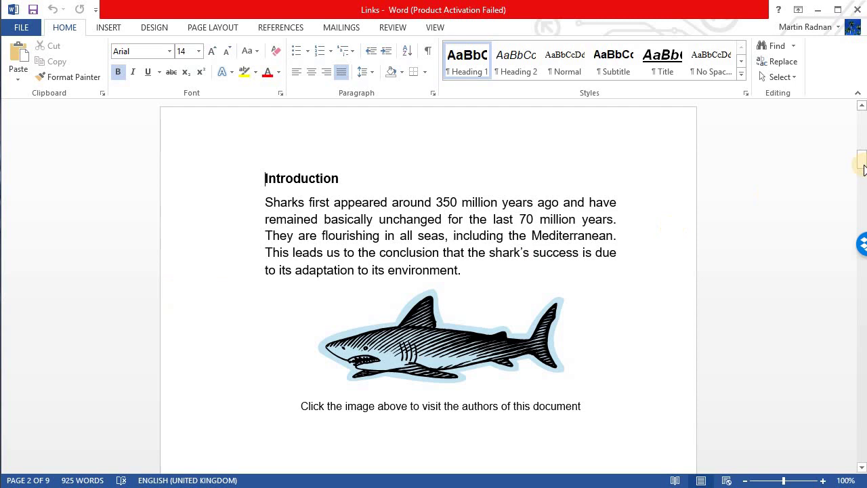
Add a bookmark named 'Contents' to the Contents heading on page 1.
{"action": "scroll", "coordinate": [861, 165], "scroll_direction": "up", "scroll_amount": 10}
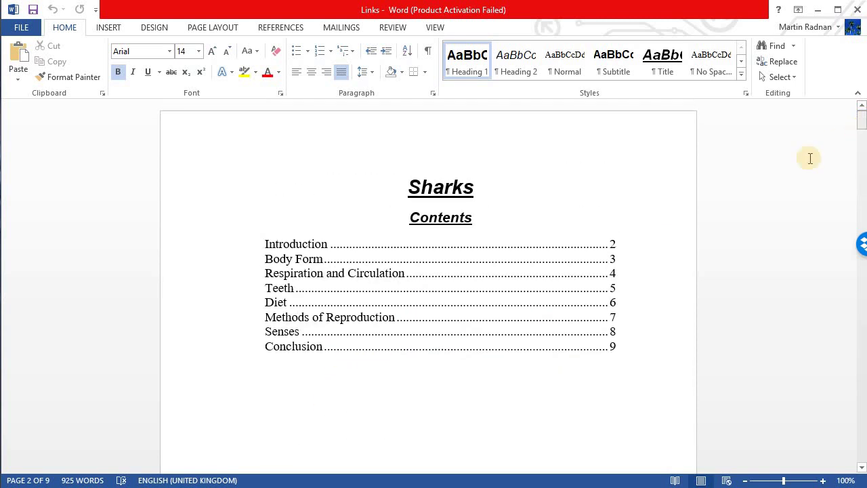
{"action": "left_click", "coordinate": [624, 192]}
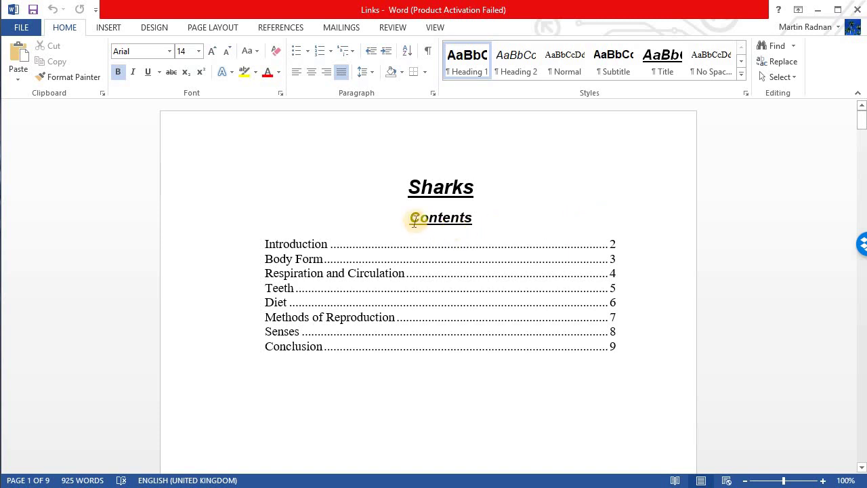
{"action": "left_click_drag", "start_coordinate": [411, 217], "coordinate": [472, 215]}
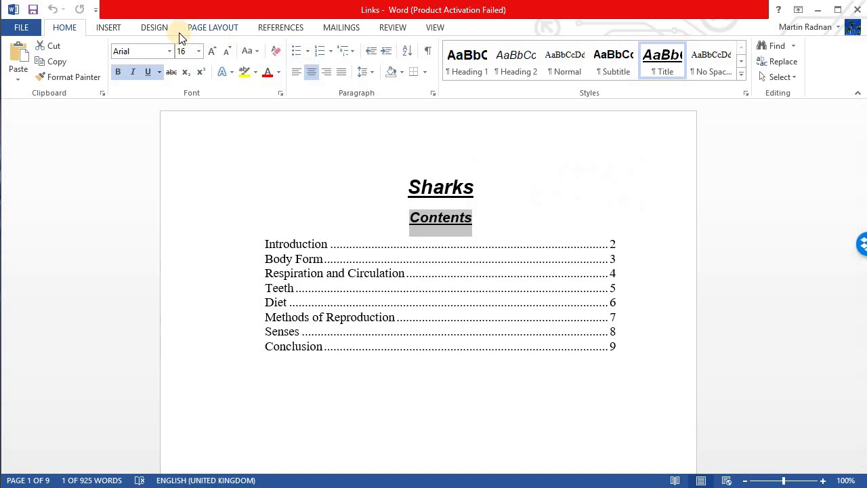
{"action": "left_click", "coordinate": [109, 28]}
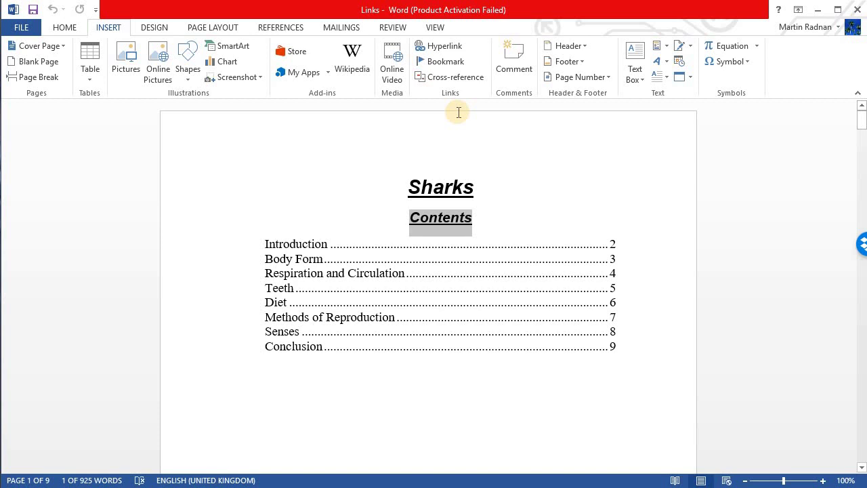
{"action": "left_click", "coordinate": [437, 68]}
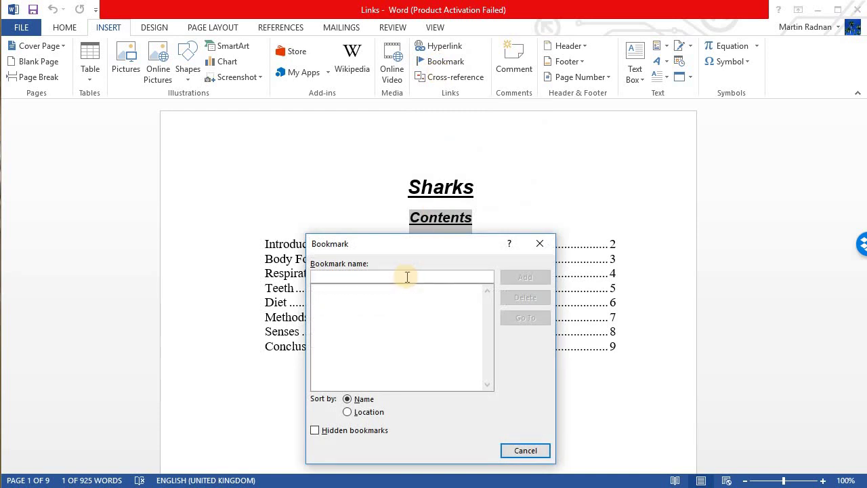
{"action": "type", "text": "Cont"}
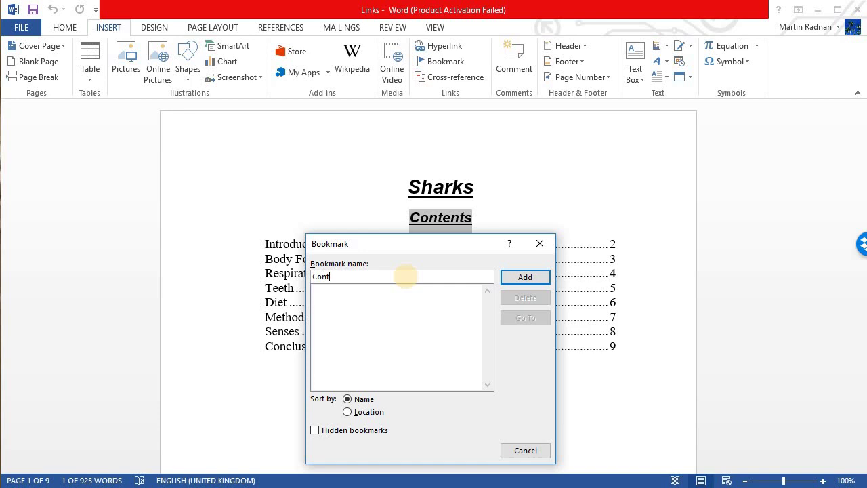
{"action": "type", "text": "ents"}
{"action": "left_click", "coordinate": [521, 275]}
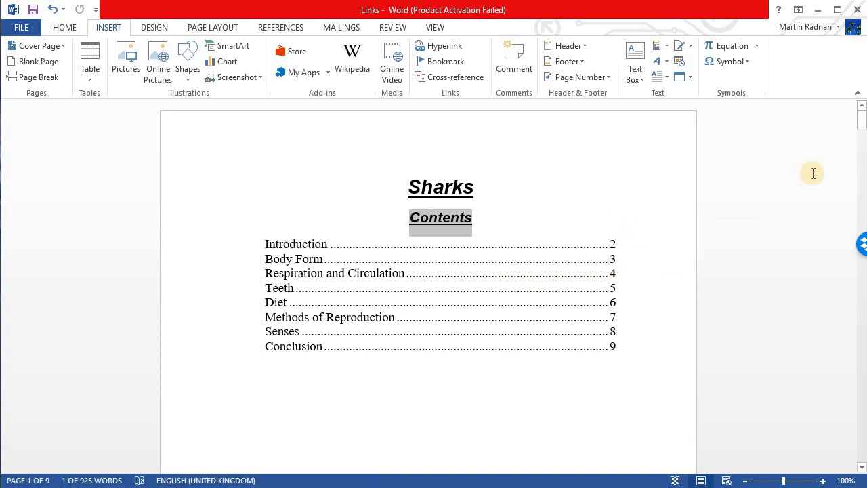
Link the word 'here' on the last page to the Contents bookmark in this document.
{"action": "left_click_drag", "start_coordinate": [862, 128], "coordinate": [862, 443]}
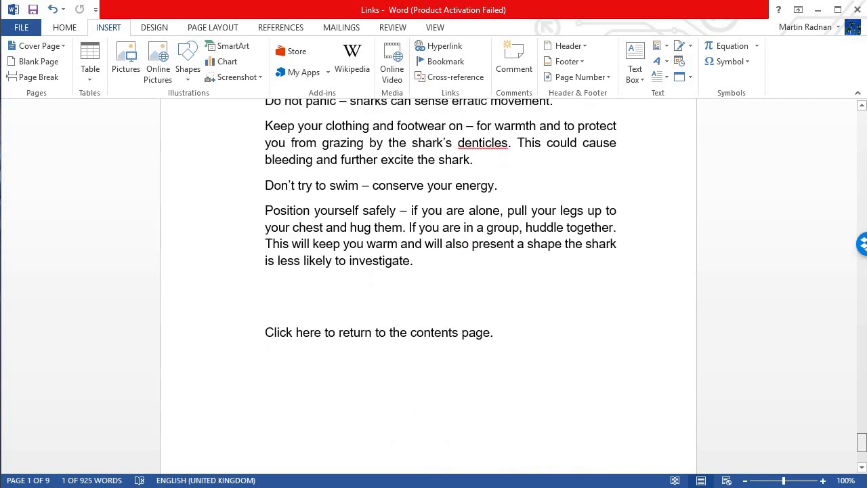
{"action": "left_click", "coordinate": [569, 367]}
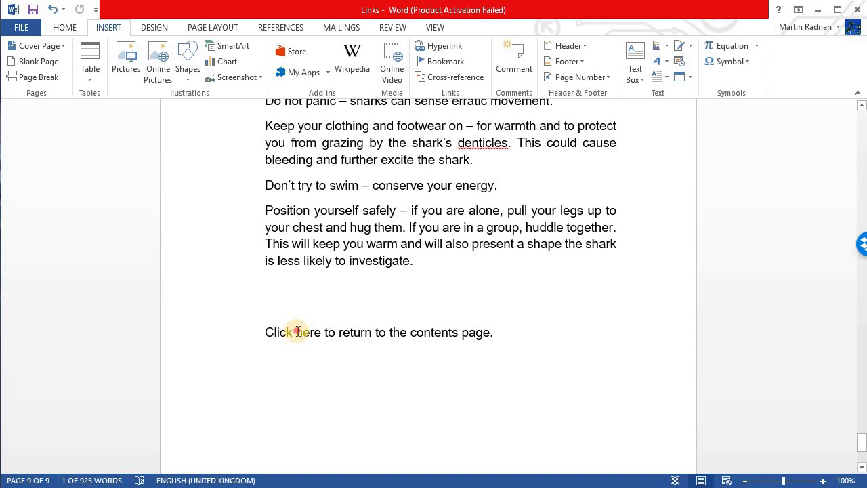
{"action": "left_click_drag", "start_coordinate": [296, 333], "coordinate": [319, 339]}
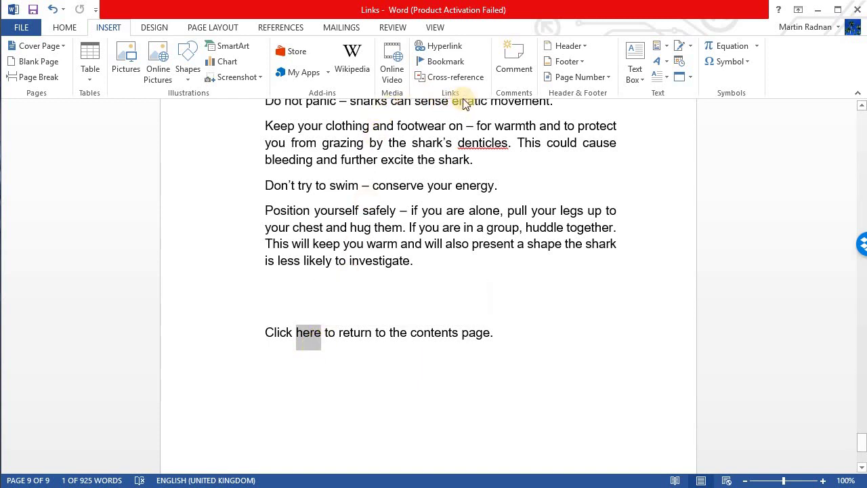
{"action": "left_click", "coordinate": [441, 49]}
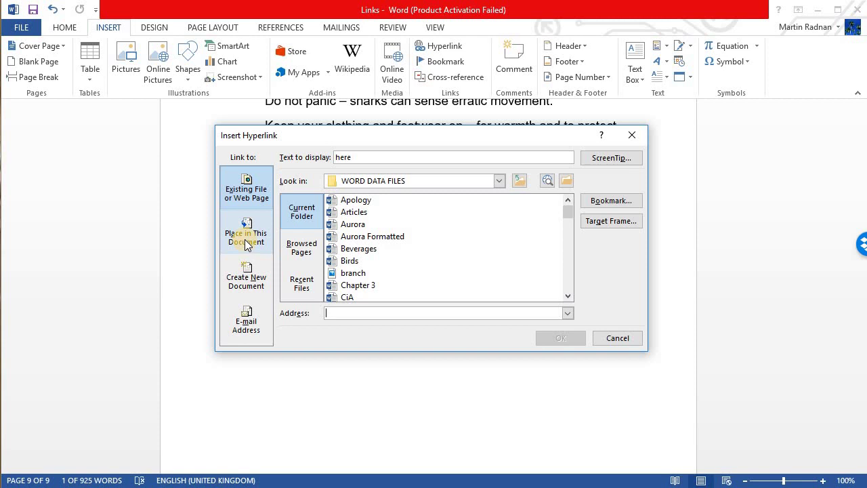
{"action": "left_click", "coordinate": [246, 239]}
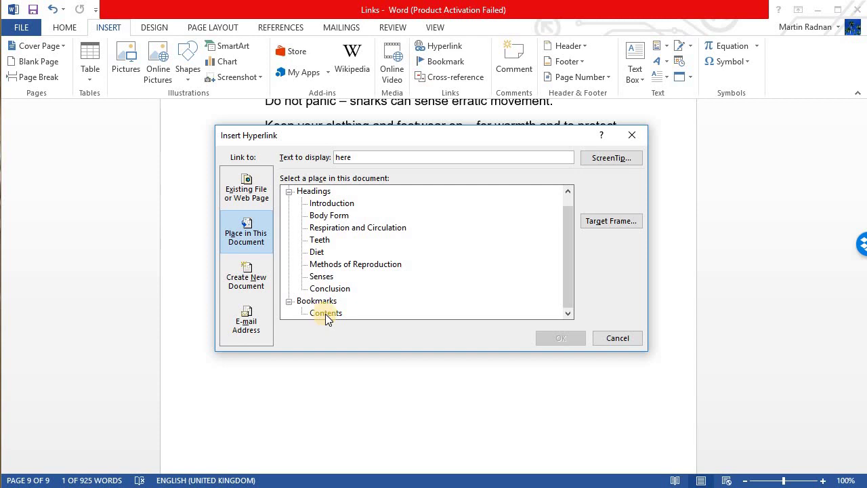
{"action": "left_click", "coordinate": [325, 313]}
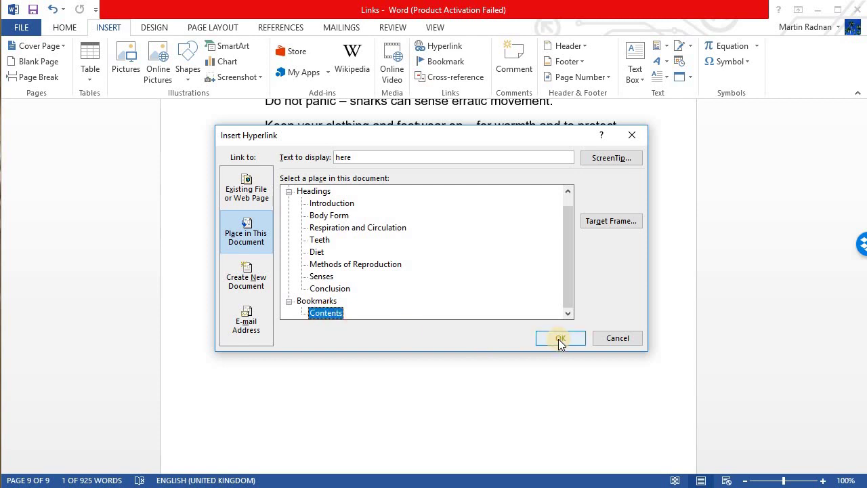
{"action": "left_click", "coordinate": [558, 339]}
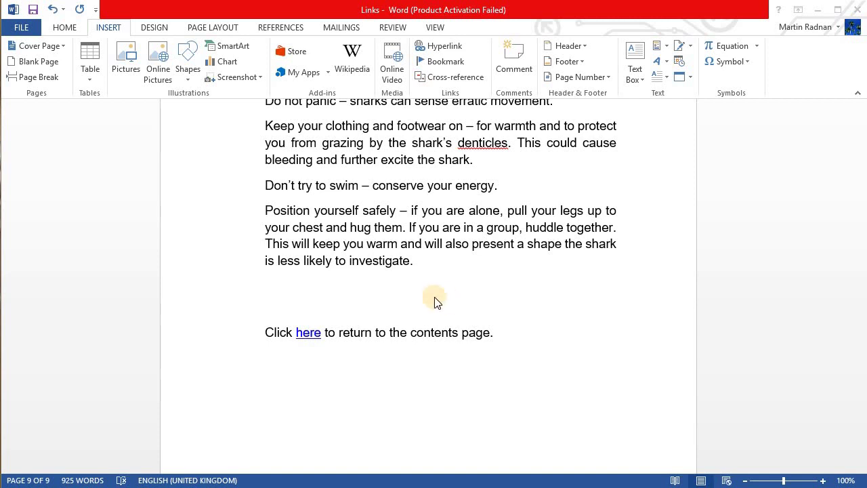
Test the 'here' link back to Contents, then scroll to page 2's shark image.
{"action": "left_click", "coordinate": [307, 334]}
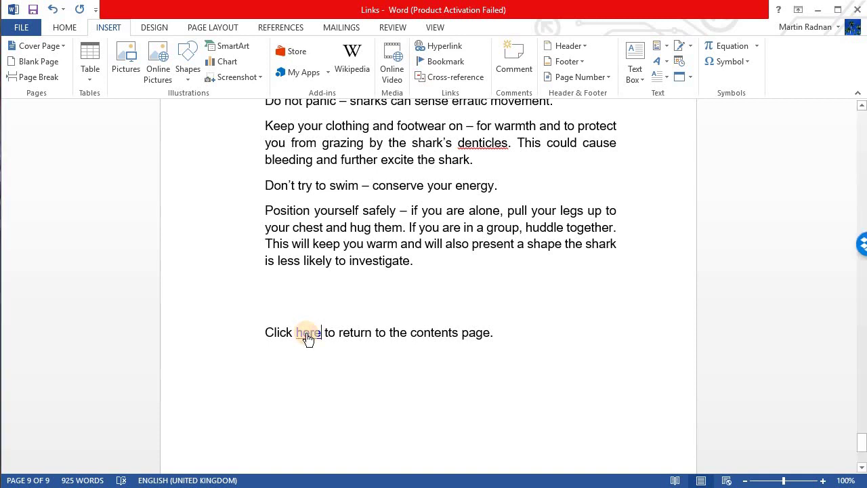
{"action": "left_click", "coordinate": [307, 334], "text": "ctrl"}
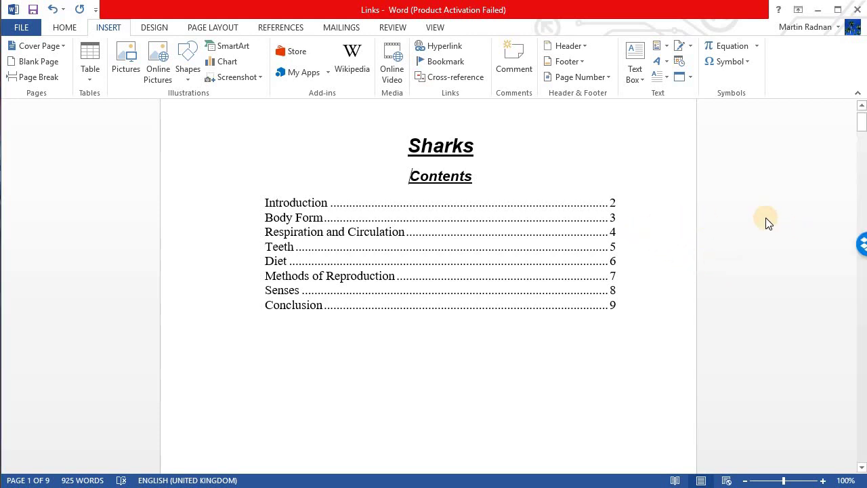
{"action": "scroll", "coordinate": [777, 219], "scroll_direction": "down", "scroll_amount": 6}
{"action": "scroll", "coordinate": [779, 221], "scroll_direction": "down", "scroll_amount": 8}
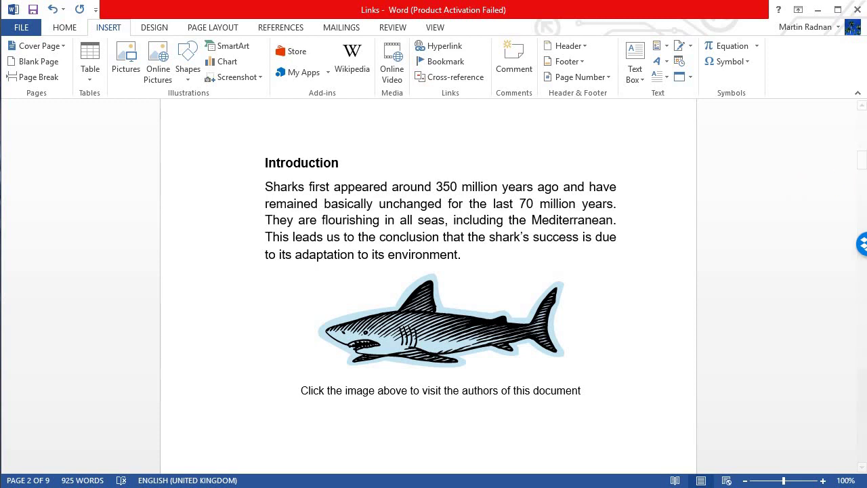
{"action": "left_click", "coordinate": [435, 344]}
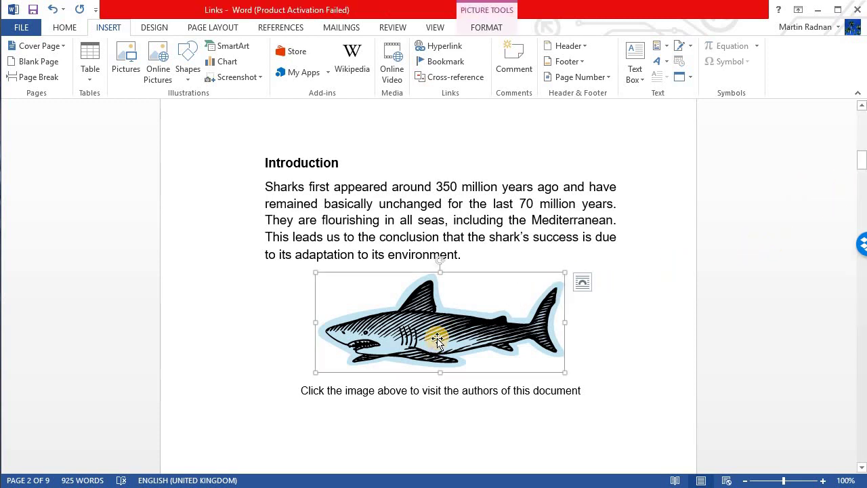
{"action": "left_click", "coordinate": [438, 48]}
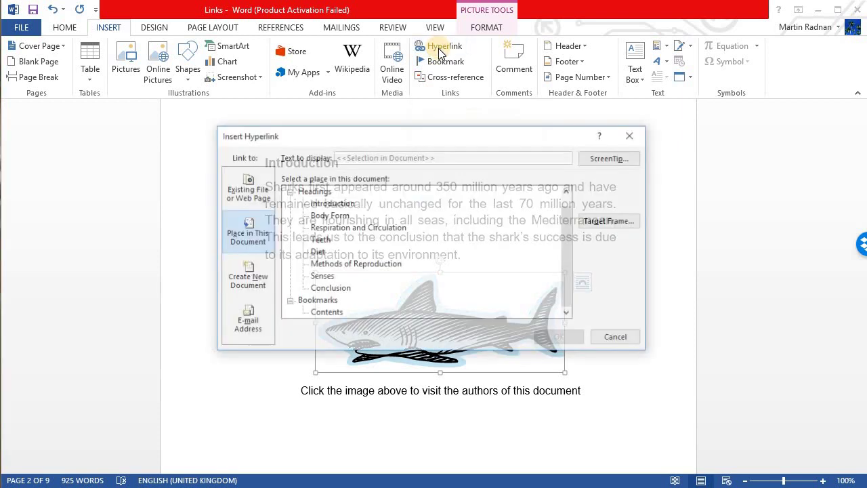
{"action": "left_click", "coordinate": [246, 196]}
{"action": "left_click", "coordinate": [341, 311]}
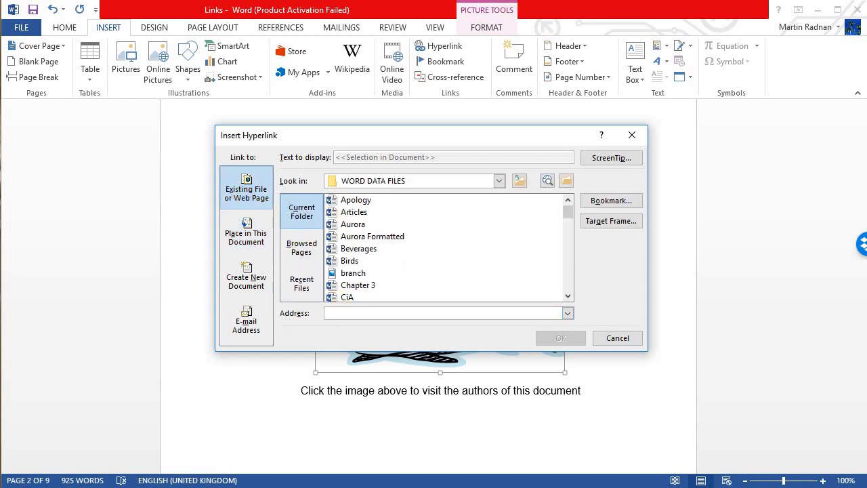
{"action": "type", "text": "www"}
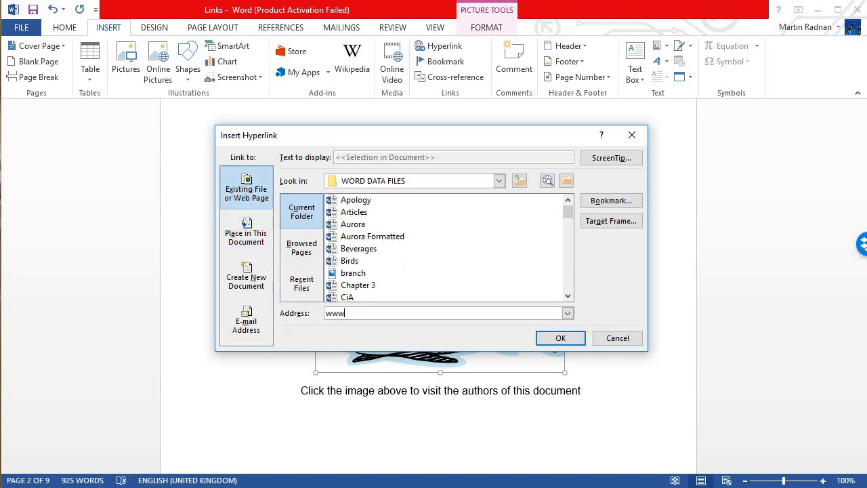
{"action": "type", "text": ".ci"}
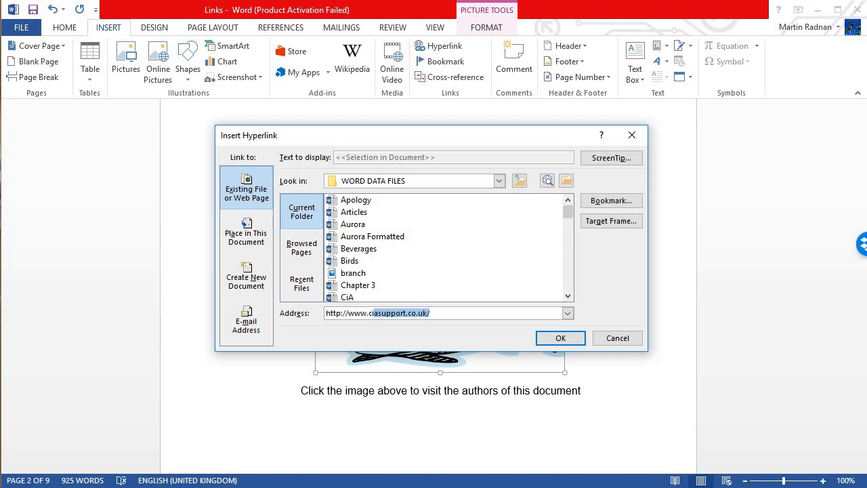
{"action": "type", "text": "atrain"}
{"action": "left_click", "coordinate": [561, 339]}
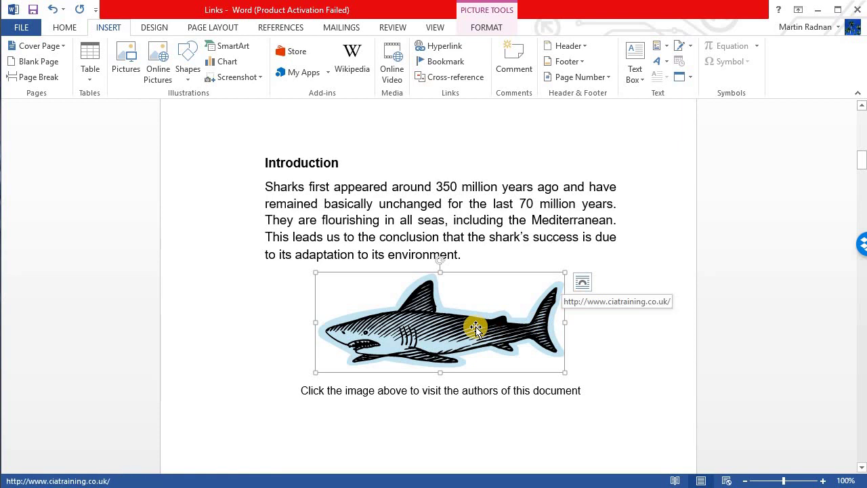
{"action": "left_click", "coordinate": [765, 306]}
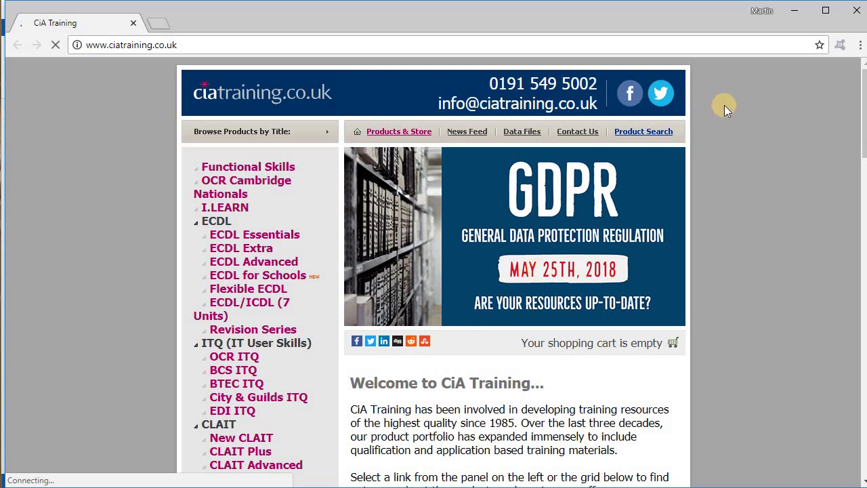
Back in the document, change the shark picture's link address from 'training' to 'support'.
{"action": "left_click", "coordinate": [854, 17]}
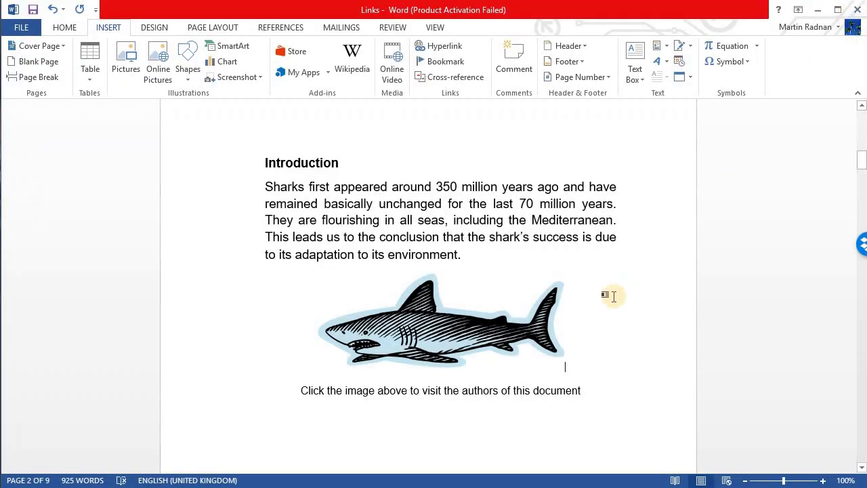
{"action": "left_click", "coordinate": [442, 342]}
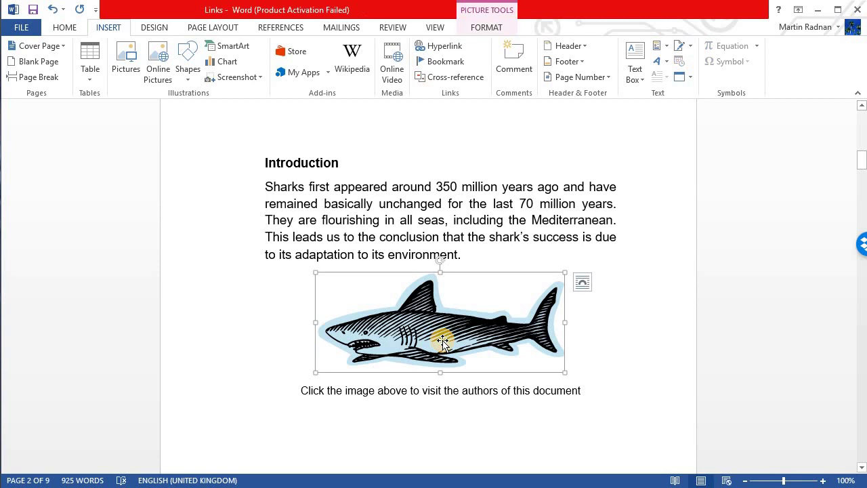
{"action": "left_click", "coordinate": [445, 48]}
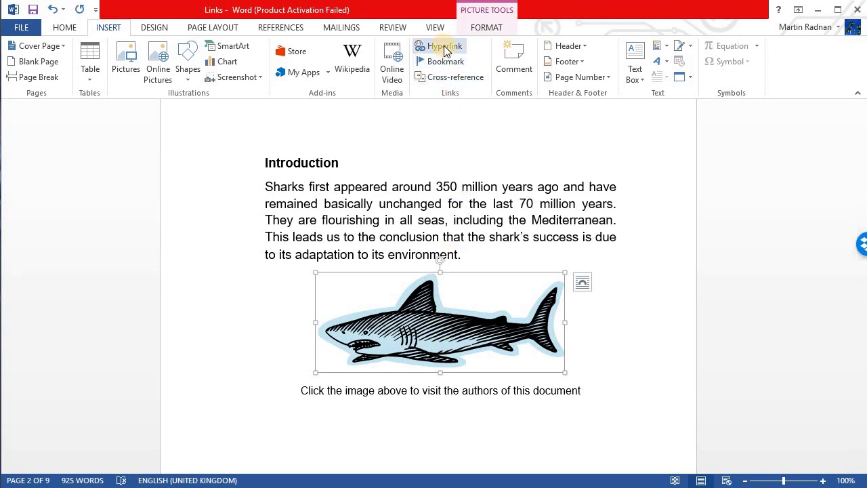
{"action": "left_click", "coordinate": [444, 49]}
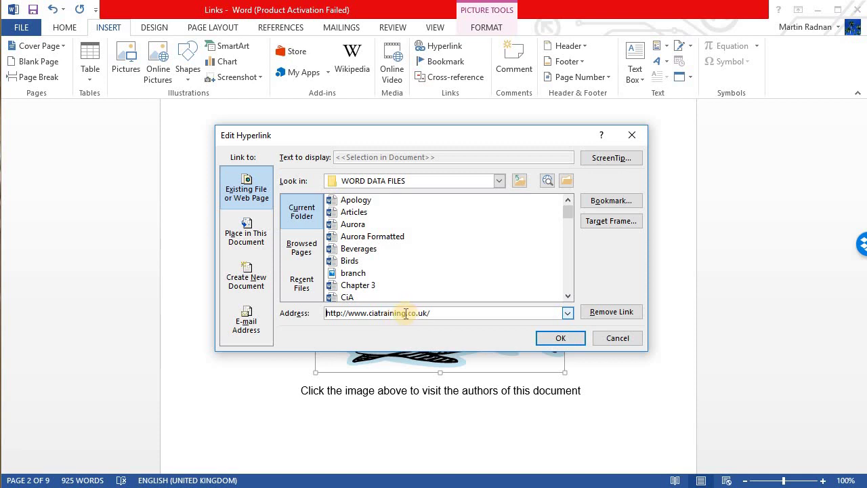
{"action": "left_click_drag", "start_coordinate": [406, 313], "coordinate": [378, 313]}
{"action": "type", "text": "support"}
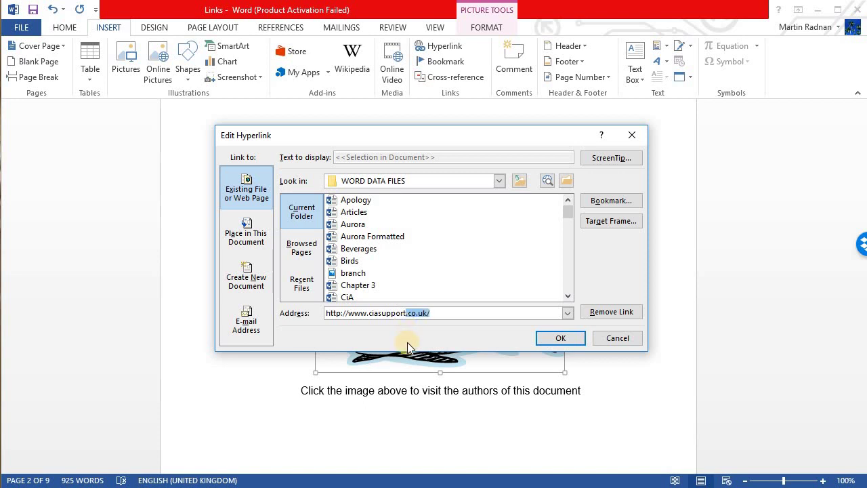
{"action": "left_click", "coordinate": [559, 341]}
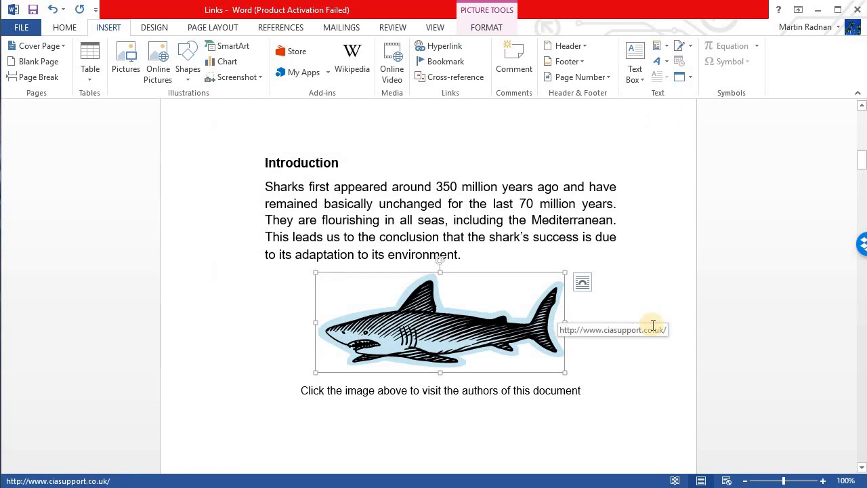
{"action": "left_click", "coordinate": [758, 313]}
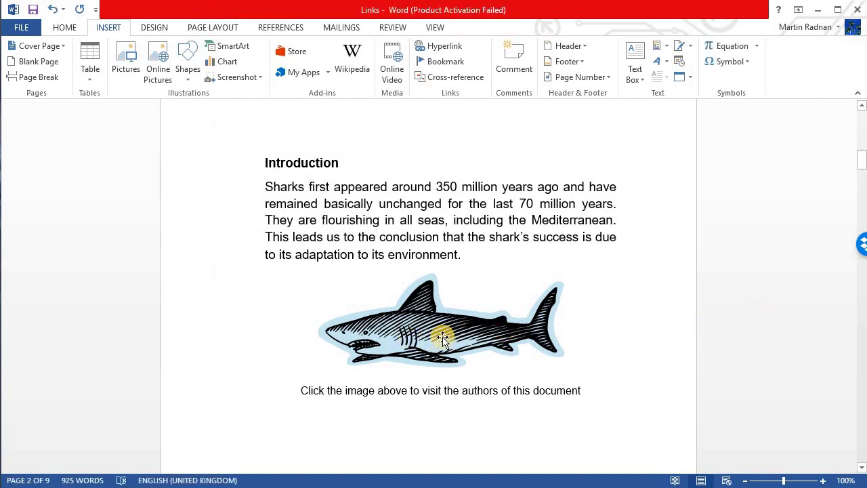
{"action": "mouse_move", "coordinate": [443, 339]}
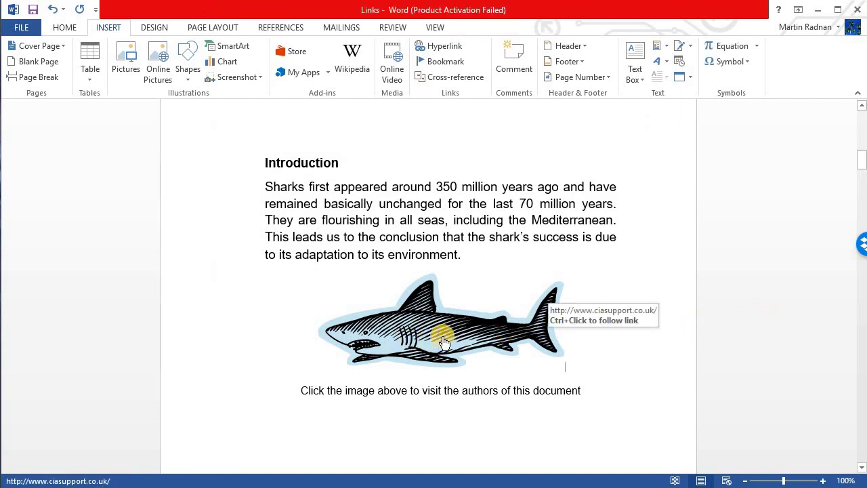
{"action": "left_click", "coordinate": [443, 341], "text": "ctrl"}
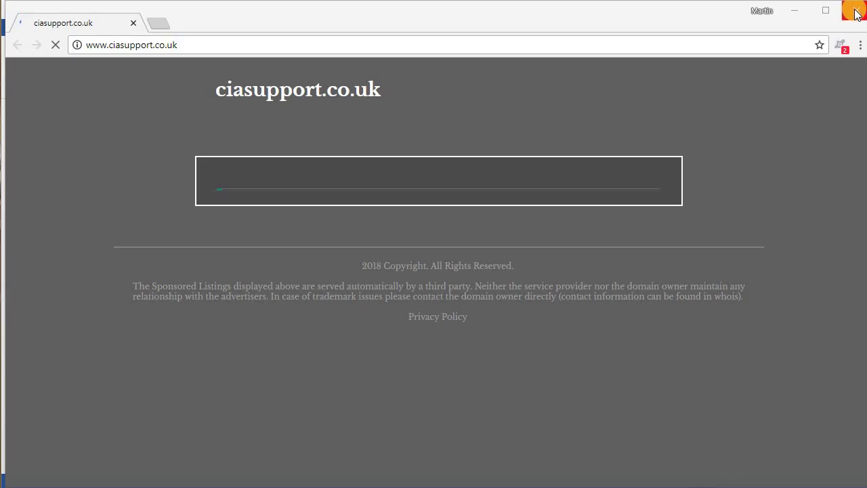
{"action": "left_click", "coordinate": [855, 14]}
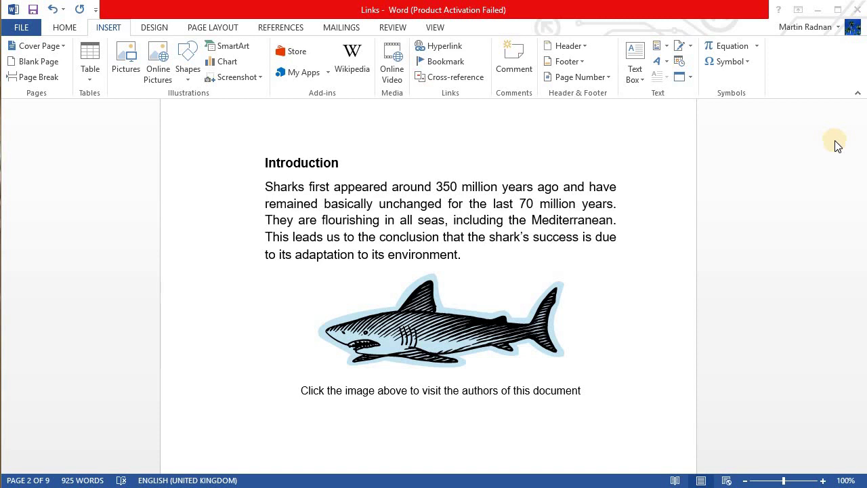
Remove the shark picture's hyperlink from its shortcut menu, then reselect the picture to check.
{"action": "right_click", "coordinate": [501, 301]}
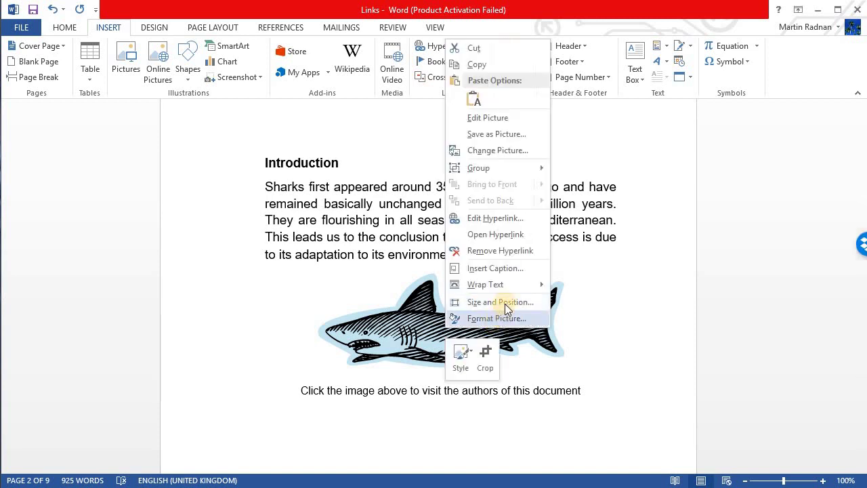
{"action": "left_click", "coordinate": [512, 250]}
{"action": "left_click", "coordinate": [658, 325]}
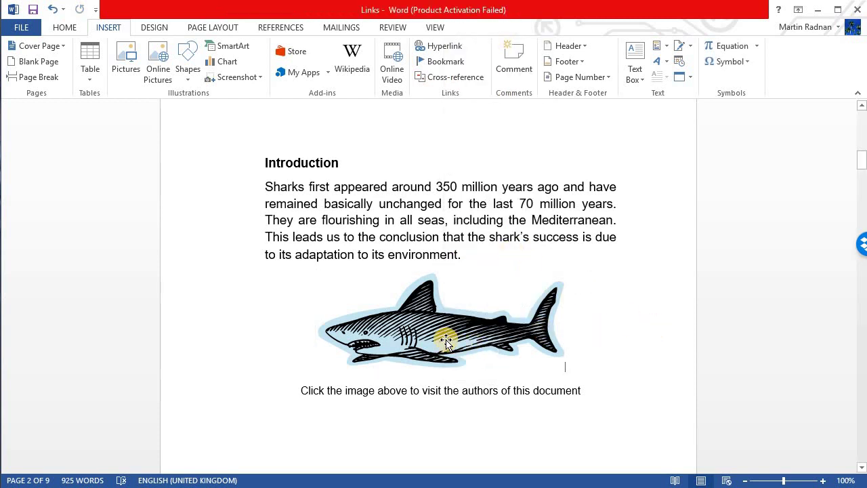
{"action": "left_click", "coordinate": [503, 336]}
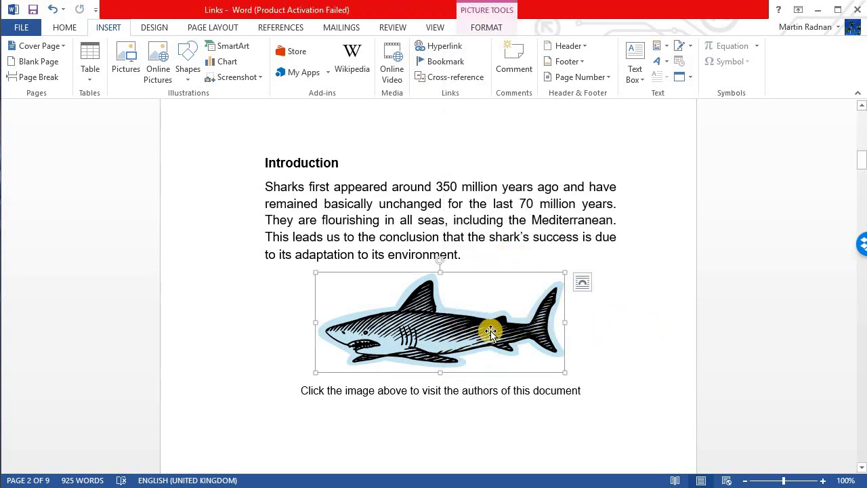